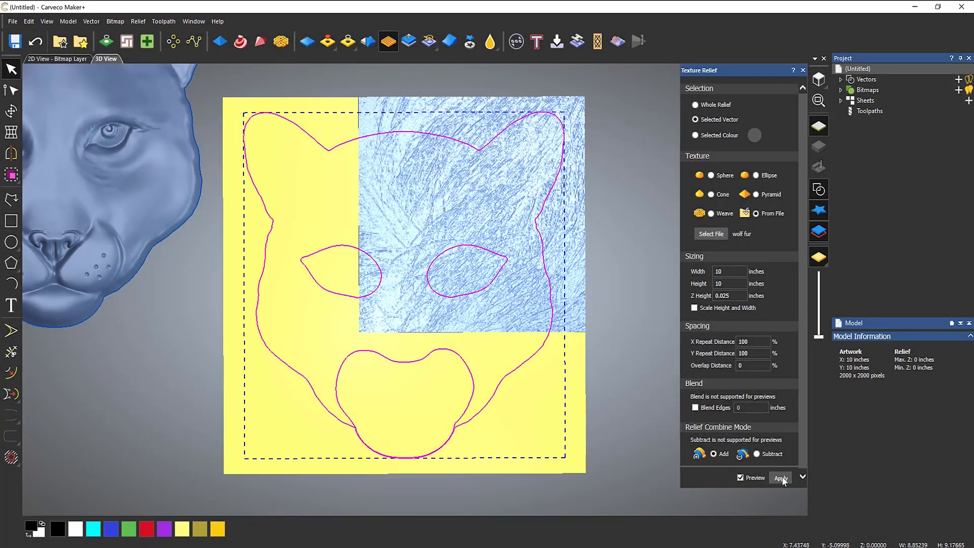
- Fur-texture the cougar head, erase relief around its eyes and mouth, and wood-plank the plaque
{"action": "left_click", "coordinate": [780, 478]}
{"action": "left_click", "coordinate": [803, 71]}
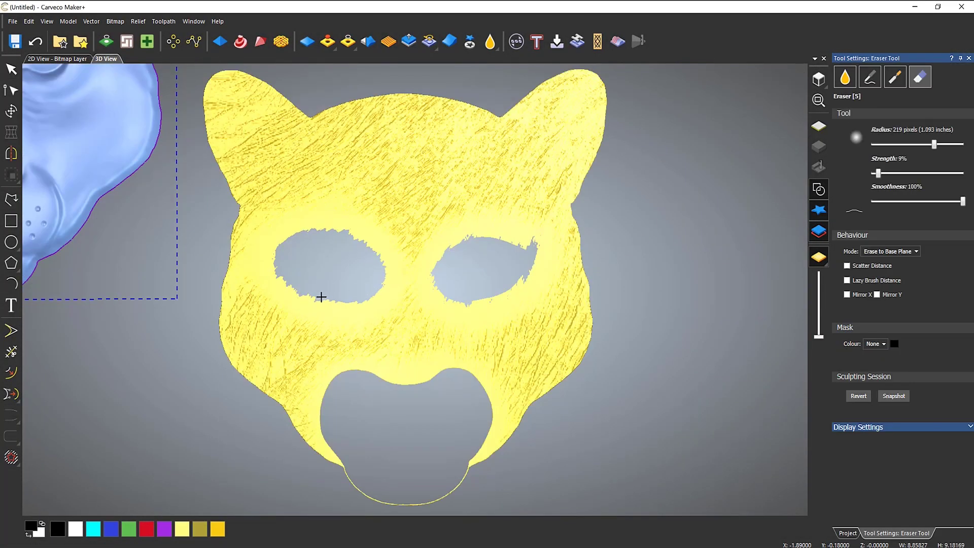
{"action": "mouse_move", "coordinate": [320, 297]}
{"action": "left_mouse_down"}
{"action": "mouse_move", "coordinate": [524, 251]}
{"action": "mouse_move", "coordinate": [448, 383]}
{"action": "mouse_move", "coordinate": [482, 393]}
{"action": "mouse_move", "coordinate": [334, 395]}
{"action": "left_mouse_up"}
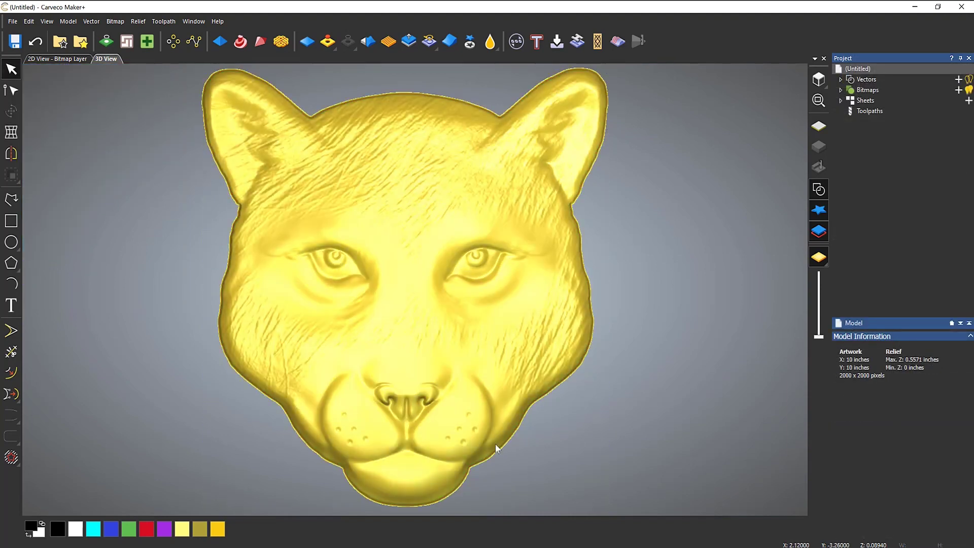
{"action": "mouse_move", "coordinate": [496, 444]}
{"action": "left_mouse_down"}
{"action": "mouse_move", "coordinate": [520, 391]}
{"action": "mouse_move", "coordinate": [578, 337]}
{"action": "mouse_move", "coordinate": [606, 331]}
{"action": "mouse_move", "coordinate": [559, 374]}
{"action": "left_mouse_up"}
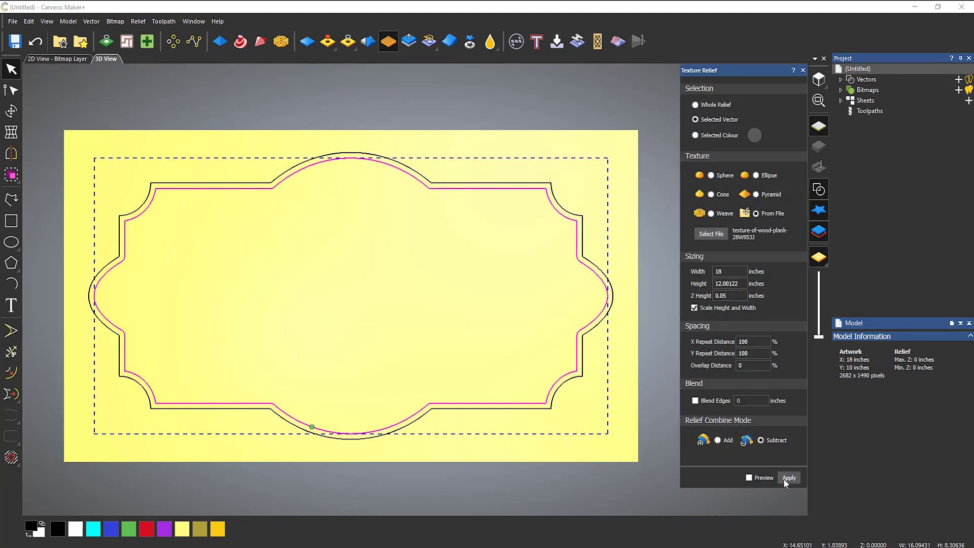
{"action": "left_click", "coordinate": [789, 478]}
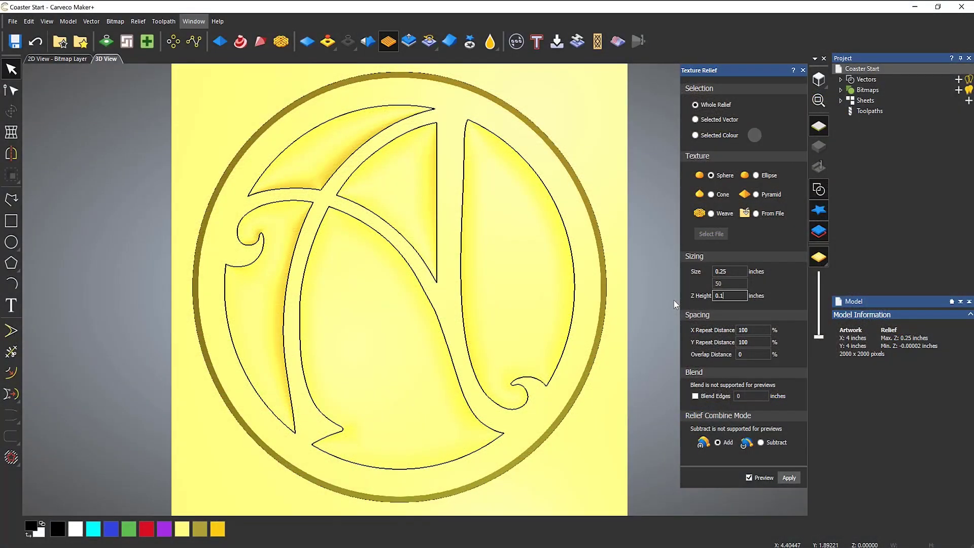
- Try Sphere and Weave textures on the coaster regions, hiding the vector outlines
{"action": "left_click", "coordinate": [787, 479]}
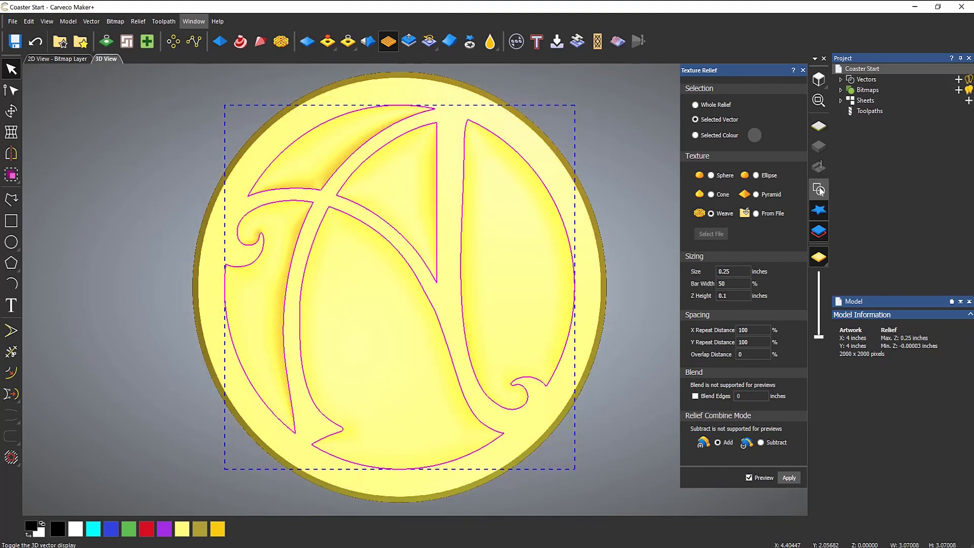
{"action": "left_click", "coordinate": [820, 190]}
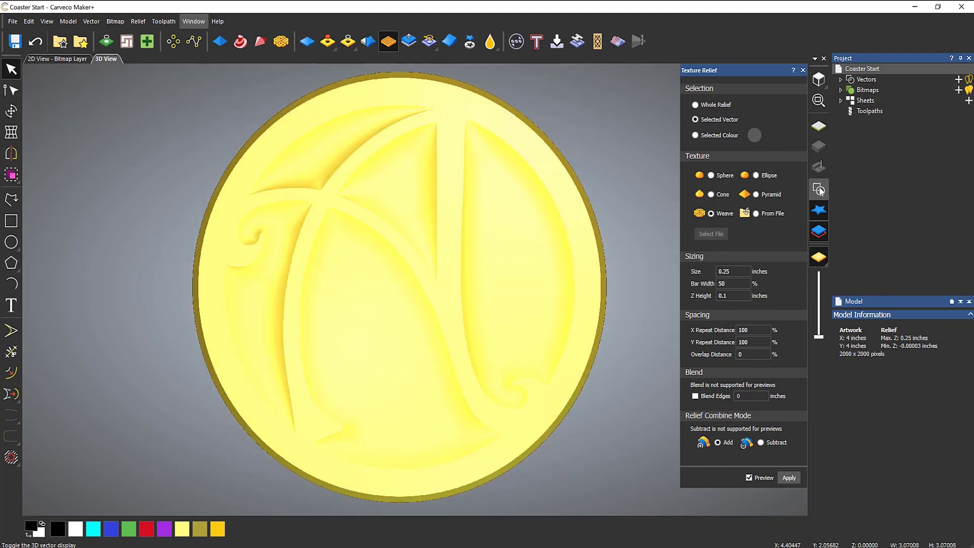
{"action": "left_click", "coordinate": [788, 478]}
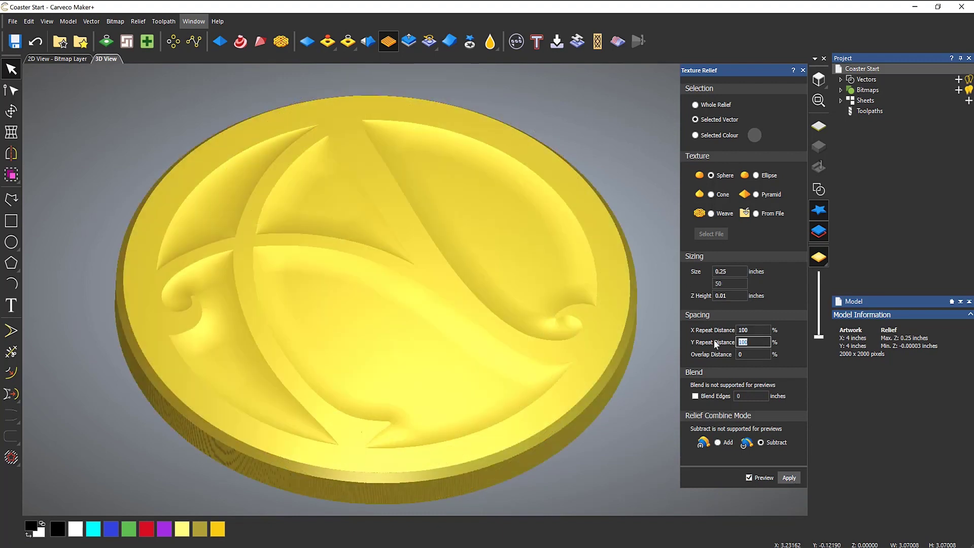
{"action": "type", "text": "25"}
- Subtract a Sphere texture with Z Height 0.01, Y Repeat 25 and Overlap 50
{"action": "key", "text": "Tab"}
{"action": "left_click", "coordinate": [789, 478]}
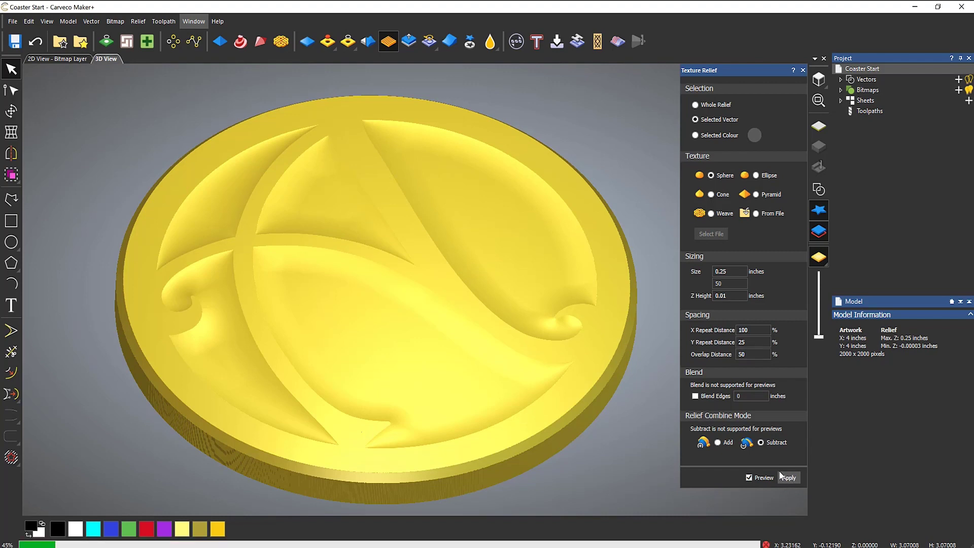
{"action": "mouse_move", "coordinate": [465, 353]}
{"action": "left_mouse_down"}
{"action": "mouse_move", "coordinate": [431, 469]}
{"action": "mouse_move", "coordinate": [432, 396]}
{"action": "mouse_move", "coordinate": [445, 369]}
{"action": "left_mouse_up"}
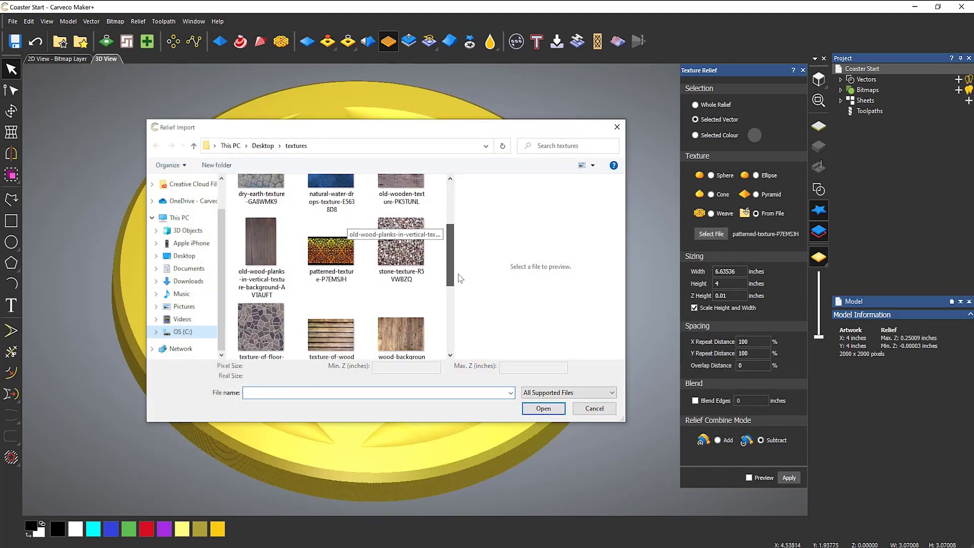
{"action": "left_click_drag", "start_coordinate": [450, 251], "coordinate": [463, 310]}
{"action": "scroll", "coordinate": [463, 310], "scroll_direction": "down", "scroll_amount": 2}
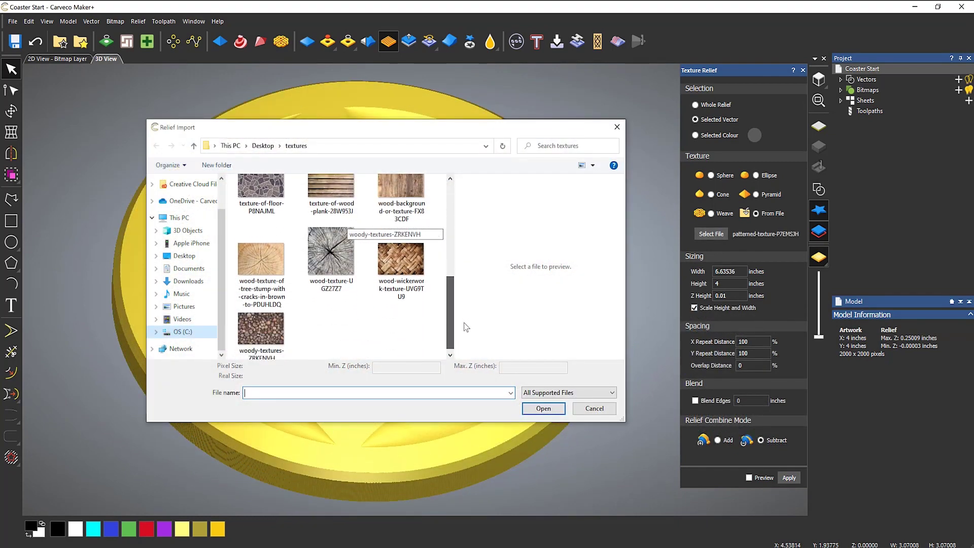
- Apply the wood-wickerwork image texture to the coaster and smooth it at 21%
{"action": "left_click", "coordinate": [401, 259]}
{"action": "left_click", "coordinate": [541, 409]}
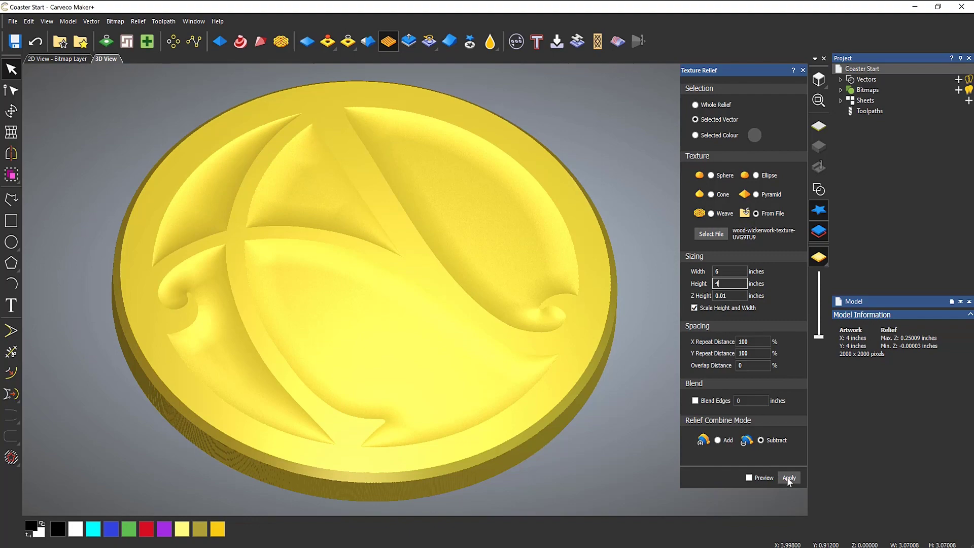
{"action": "left_click", "coordinate": [788, 478]}
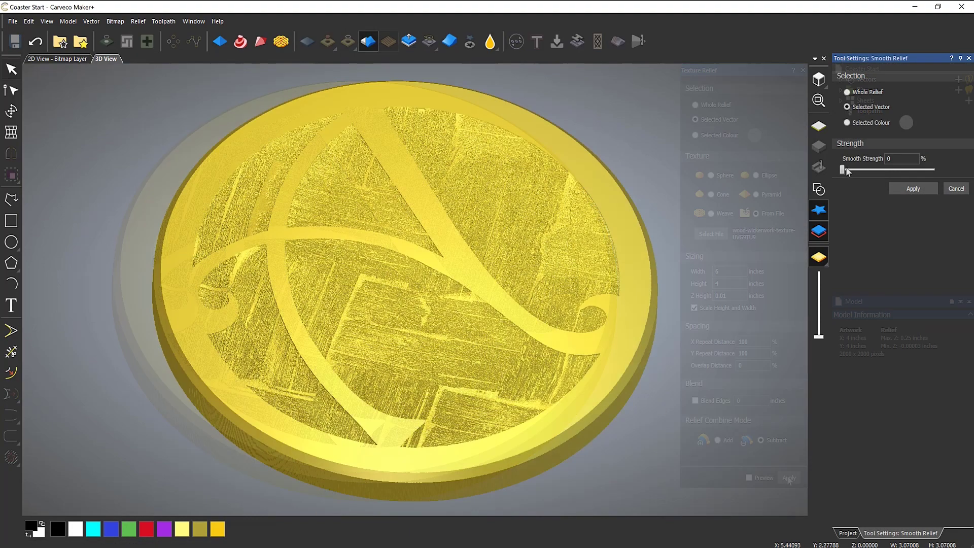
{"action": "left_click_drag", "start_coordinate": [845, 171], "coordinate": [889, 172]}
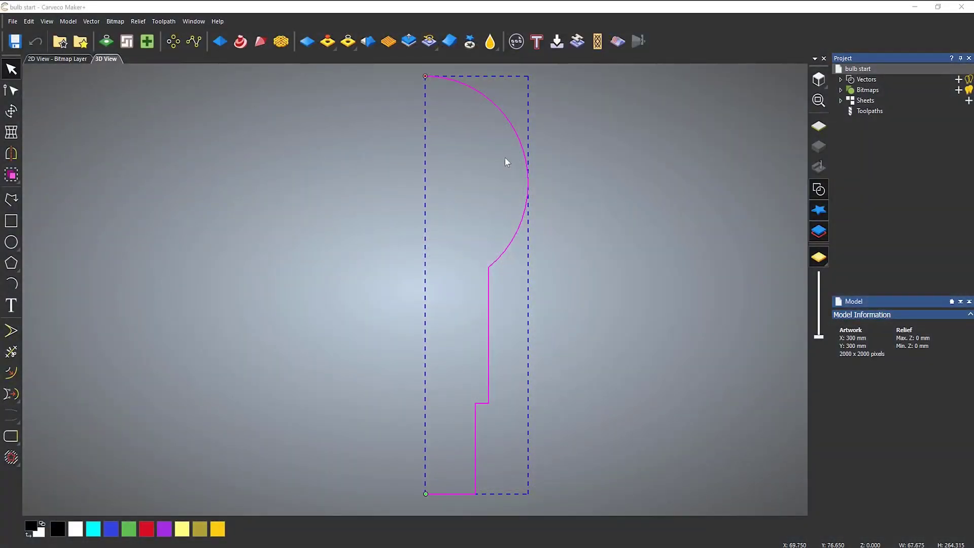
- Turn the profile into a bulb with a straight, narrowed, grooved threaded neck
{"action": "left_click", "coordinate": [261, 42]}
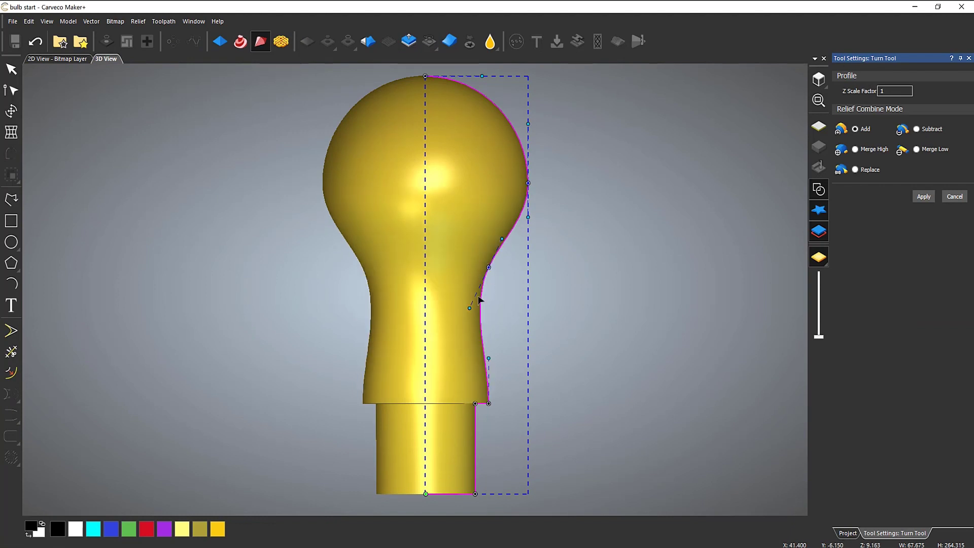
{"action": "mouse_move", "coordinate": [469, 309]}
{"action": "left_mouse_down"}
{"action": "mouse_move", "coordinate": [490, 319]}
{"action": "mouse_move", "coordinate": [491, 332]}
{"action": "left_mouse_up"}
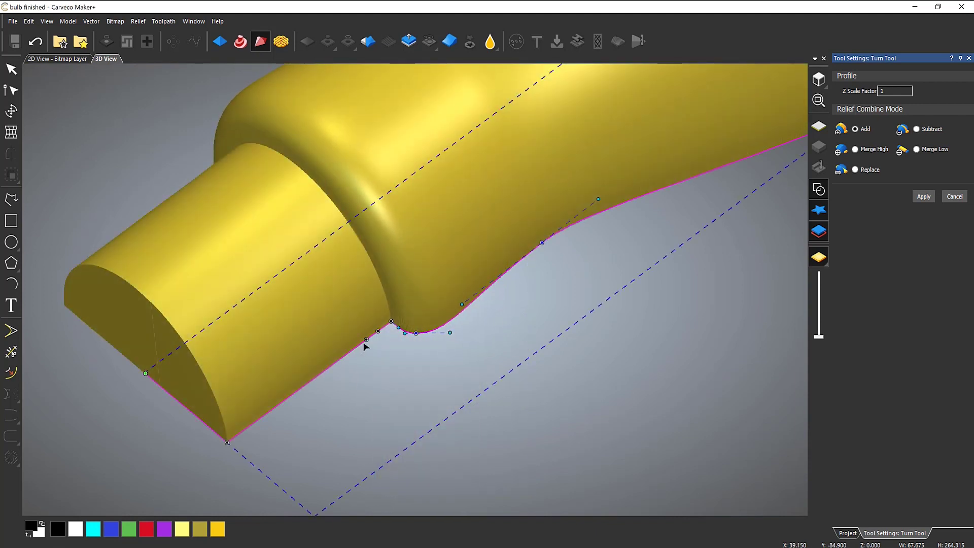
{"action": "mouse_move", "coordinate": [365, 342]}
{"action": "left_mouse_down"}
{"action": "mouse_move", "coordinate": [356, 336]}
{"action": "mouse_move", "coordinate": [330, 354]}
{"action": "left_mouse_up"}
{"action": "left_click_drag", "start_coordinate": [310, 387], "coordinate": [269, 403]}
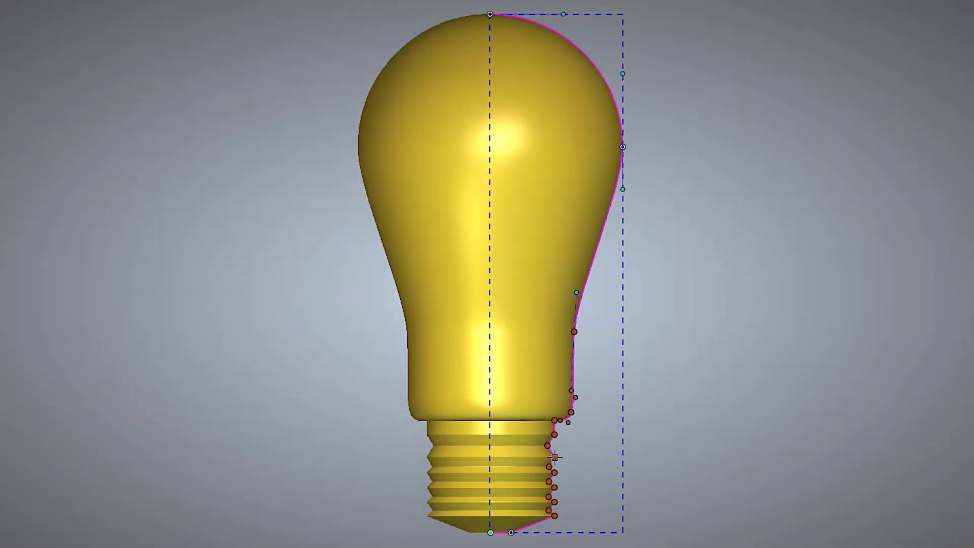
{"action": "mouse_move", "coordinate": [554, 456]}
{"action": "left_mouse_down"}
{"action": "mouse_move", "coordinate": [522, 456]}
{"action": "mouse_move", "coordinate": [539, 460]}
{"action": "left_mouse_up"}
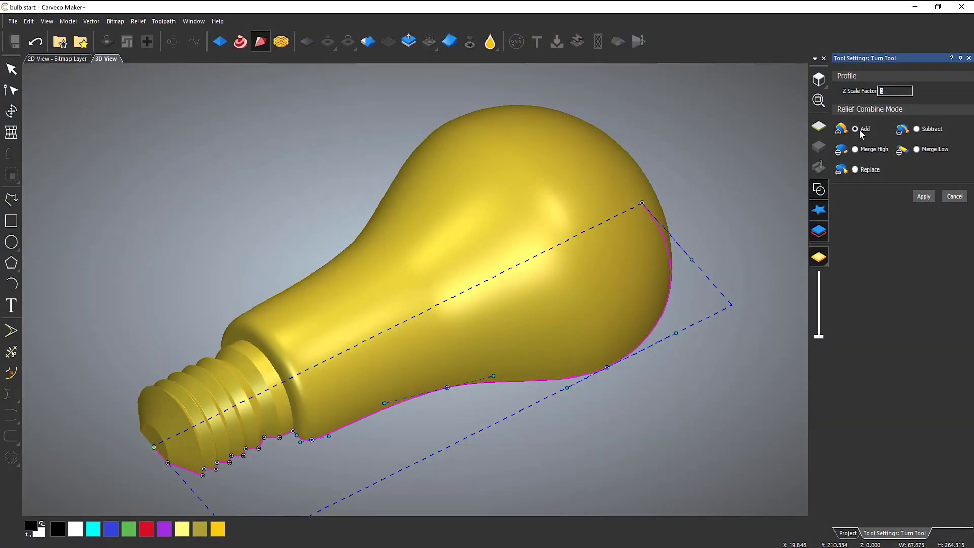
{"action": "type", "text": "0.2"}
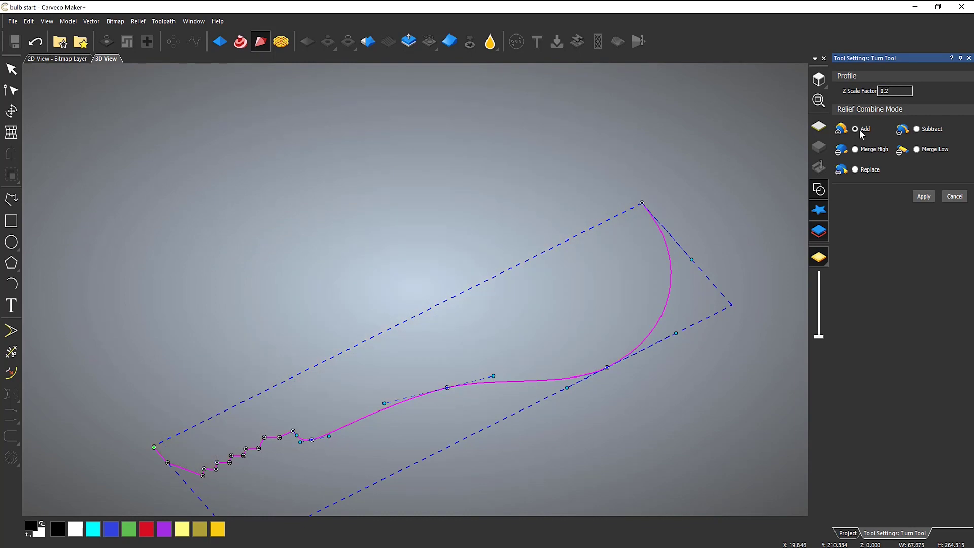
{"action": "type", "text": "5"}
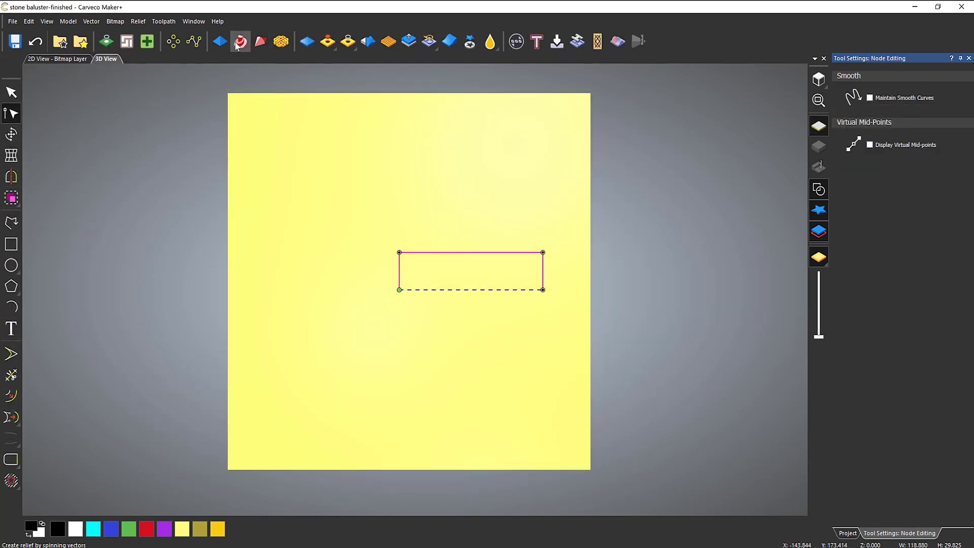
- Spin the start profile 360 degrees into a dome and reshape it via profile nodes
{"action": "left_click", "coordinate": [240, 41]}
{"action": "mouse_move", "coordinate": [441, 235]}
{"action": "left_mouse_down"}
{"action": "mouse_move", "coordinate": [575, 251]}
{"action": "mouse_move", "coordinate": [580, 230]}
{"action": "left_mouse_up"}
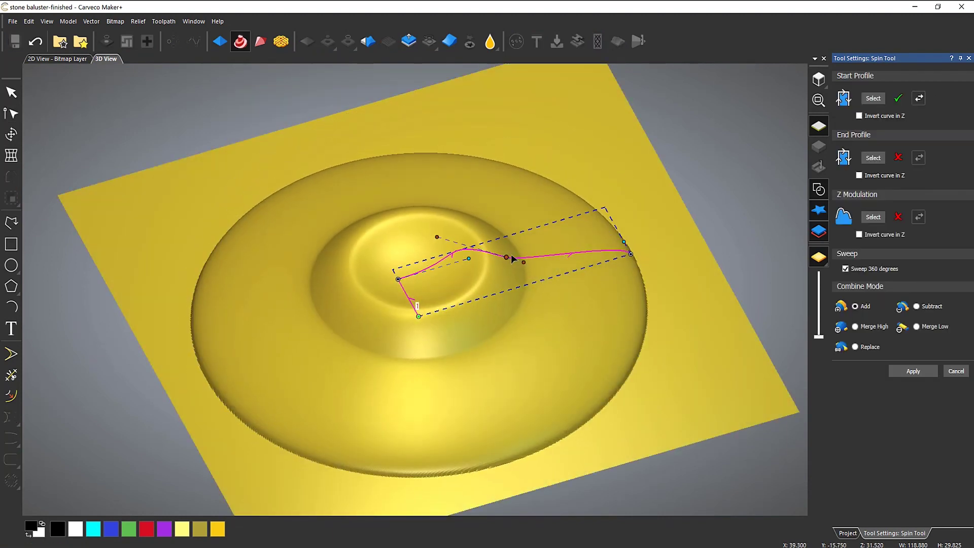
{"action": "mouse_move", "coordinate": [469, 259]}
{"action": "left_mouse_down"}
{"action": "mouse_move", "coordinate": [459, 245]}
{"action": "mouse_move", "coordinate": [514, 240]}
{"action": "mouse_move", "coordinate": [397, 279]}
{"action": "mouse_move", "coordinate": [489, 288]}
{"action": "left_mouse_up"}
{"action": "left_click_drag", "start_coordinate": [413, 310], "coordinate": [410, 297]}
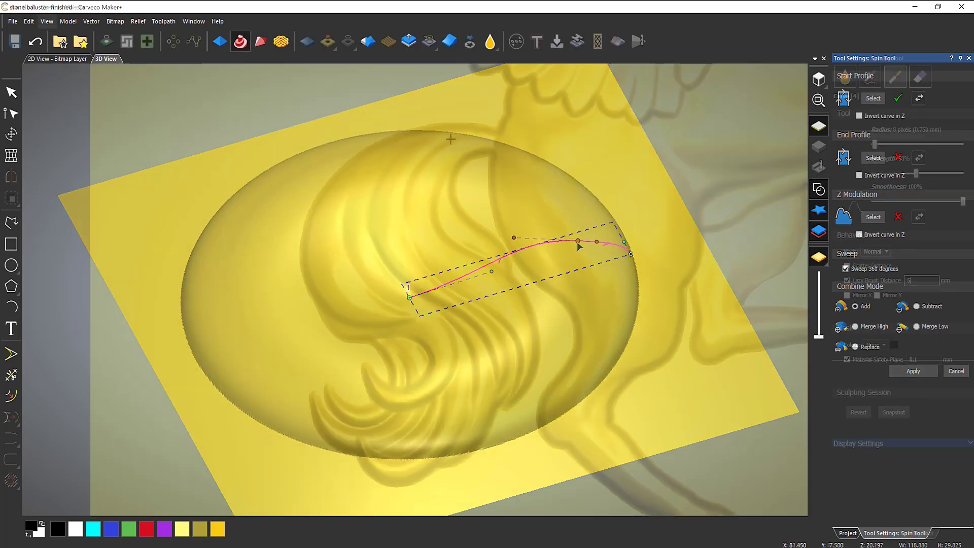
- Carve grooves down the pegasus's tail, then smooth the extra ones away
{"action": "left_click_drag", "start_coordinate": [448, 141], "coordinate": [529, 392]}
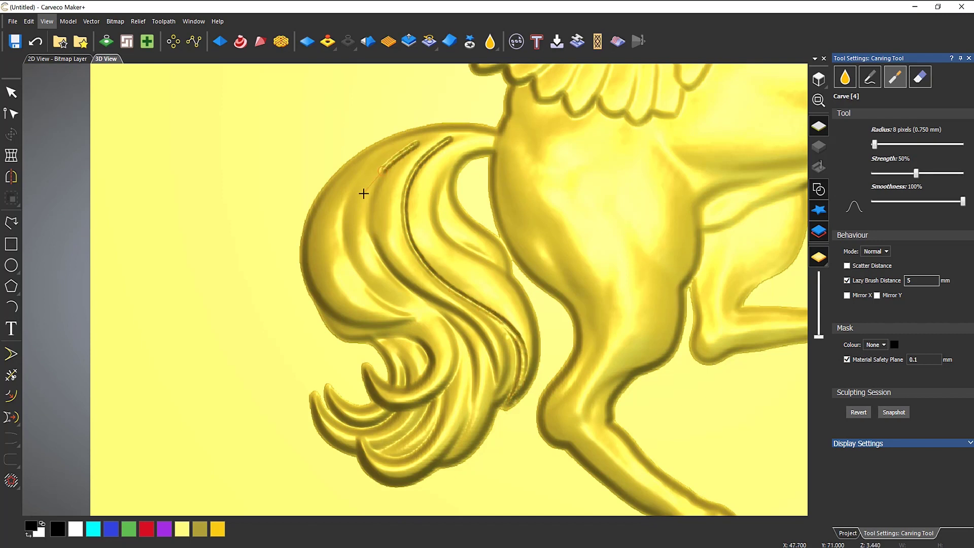
{"action": "left_click_drag", "start_coordinate": [364, 193], "coordinate": [467, 415]}
{"action": "left_click_drag", "start_coordinate": [355, 269], "coordinate": [417, 320]}
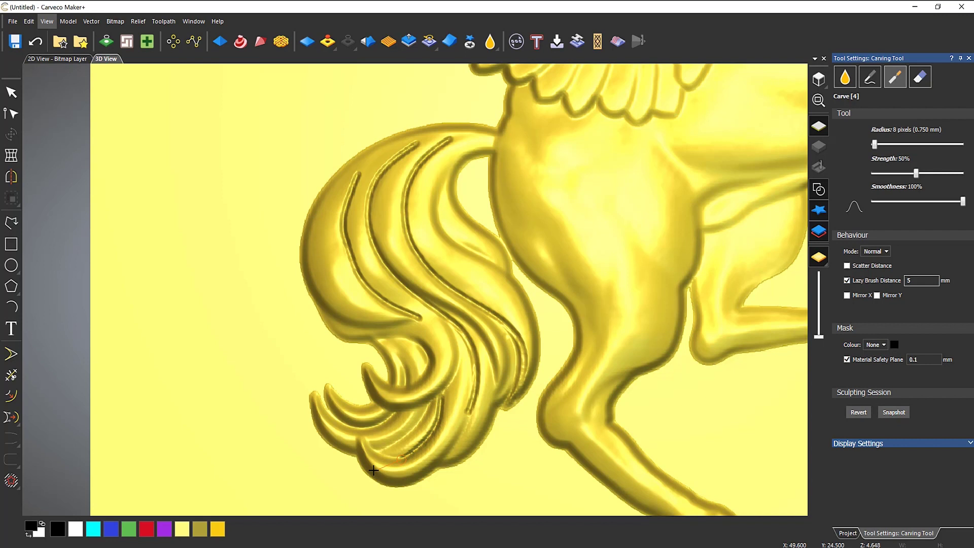
{"action": "key", "text": "s"}
{"action": "left_click_drag", "start_coordinate": [449, 141], "coordinate": [517, 385]}
{"action": "mouse_move", "coordinate": [391, 160]}
{"action": "left_mouse_down"}
{"action": "mouse_move", "coordinate": [440, 307]}
{"action": "mouse_move", "coordinate": [370, 282]}
{"action": "left_mouse_up"}
- Deposit several raised strands along the tail and smooth them in
{"action": "key", "text": "d"}
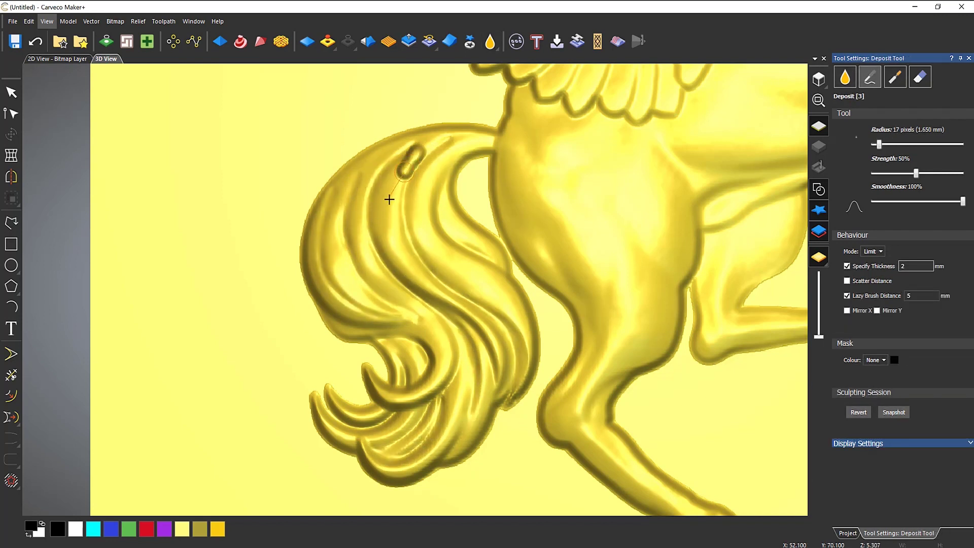
{"action": "mouse_move", "coordinate": [388, 199]}
{"action": "left_mouse_down"}
{"action": "mouse_move", "coordinate": [442, 294]}
{"action": "mouse_move", "coordinate": [517, 374]}
{"action": "left_mouse_up"}
{"action": "mouse_move", "coordinate": [433, 157]}
{"action": "left_mouse_down"}
{"action": "mouse_move", "coordinate": [385, 170]}
{"action": "mouse_move", "coordinate": [397, 268]}
{"action": "left_mouse_up"}
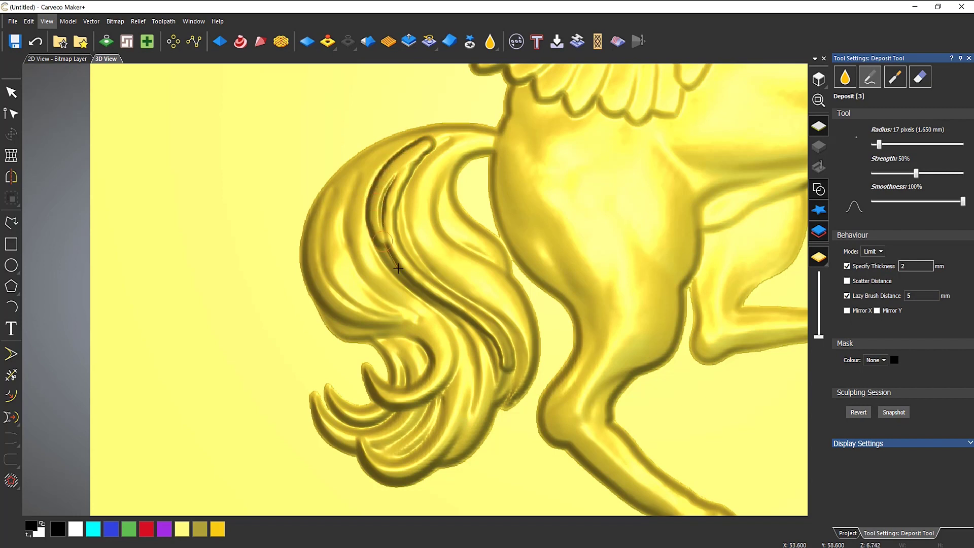
{"action": "left_click_drag", "start_coordinate": [452, 143], "coordinate": [525, 327]}
{"action": "mouse_move", "coordinate": [389, 151]}
{"action": "left_mouse_down"}
{"action": "mouse_move", "coordinate": [342, 198]}
{"action": "mouse_move", "coordinate": [415, 311]}
{"action": "mouse_move", "coordinate": [397, 404]}
{"action": "left_mouse_up"}
{"action": "mouse_move", "coordinate": [330, 208]}
{"action": "left_mouse_down"}
{"action": "mouse_move", "coordinate": [373, 311]}
{"action": "mouse_move", "coordinate": [408, 305]}
{"action": "left_mouse_up"}
{"action": "key", "text": "1"}
{"action": "mouse_move", "coordinate": [434, 157]}
{"action": "left_mouse_down"}
{"action": "mouse_move", "coordinate": [396, 289]}
{"action": "mouse_move", "coordinate": [352, 185]}
{"action": "left_mouse_up"}
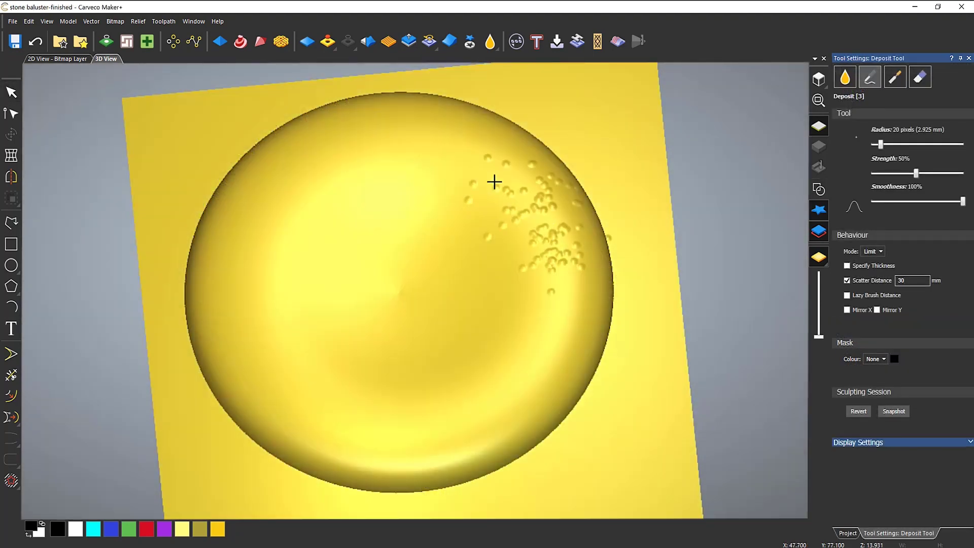
- Deposit along the dome's edge, then carve Lazy Brush grooves along its top and bottom edges
{"action": "mouse_move", "coordinate": [495, 180]}
{"action": "left_mouse_down"}
{"action": "mouse_move", "coordinate": [234, 261]}
{"action": "mouse_move", "coordinate": [446, 430]}
{"action": "mouse_move", "coordinate": [517, 354]}
{"action": "mouse_move", "coordinate": [372, 341]}
{"action": "mouse_move", "coordinate": [520, 361]}
{"action": "mouse_move", "coordinate": [600, 309]}
{"action": "mouse_move", "coordinate": [503, 442]}
{"action": "mouse_move", "coordinate": [269, 426]}
{"action": "mouse_move", "coordinate": [222, 159]}
{"action": "mouse_move", "coordinate": [452, 108]}
{"action": "mouse_move", "coordinate": [604, 257]}
{"action": "mouse_move", "coordinate": [571, 179]}
{"action": "mouse_move", "coordinate": [419, 289]}
{"action": "mouse_move", "coordinate": [405, 273]}
{"action": "mouse_move", "coordinate": [372, 278]}
{"action": "mouse_move", "coordinate": [436, 280]}
{"action": "mouse_move", "coordinate": [377, 230]}
{"action": "mouse_move", "coordinate": [327, 330]}
{"action": "mouse_move", "coordinate": [322, 196]}
{"action": "mouse_move", "coordinate": [513, 228]}
{"action": "mouse_move", "coordinate": [469, 342]}
{"action": "mouse_move", "coordinate": [343, 379]}
{"action": "left_mouse_up"}
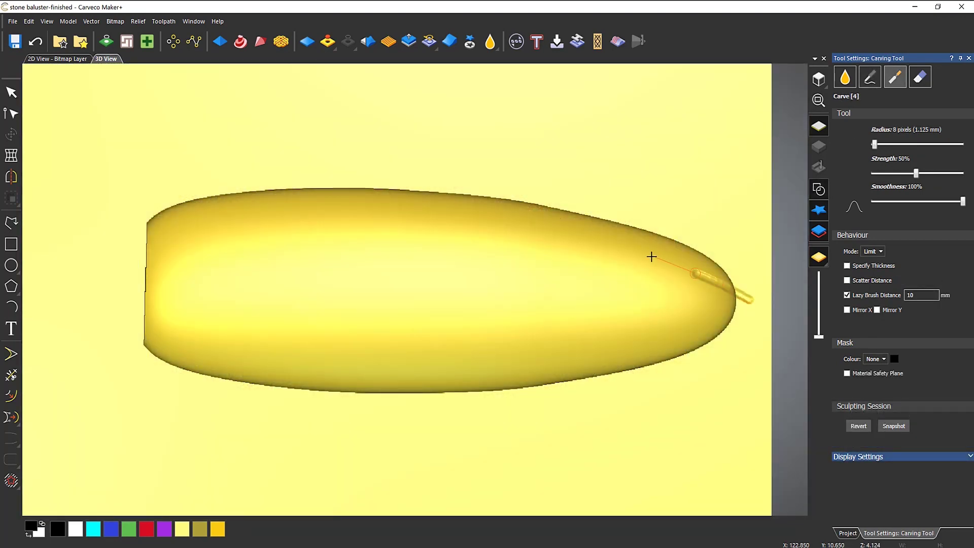
{"action": "mouse_move", "coordinate": [501, 226]}
{"action": "left_mouse_down"}
{"action": "mouse_move", "coordinate": [434, 213]}
{"action": "mouse_move", "coordinate": [257, 212]}
{"action": "mouse_move", "coordinate": [160, 233]}
{"action": "mouse_move", "coordinate": [75, 266]}
{"action": "left_mouse_up"}
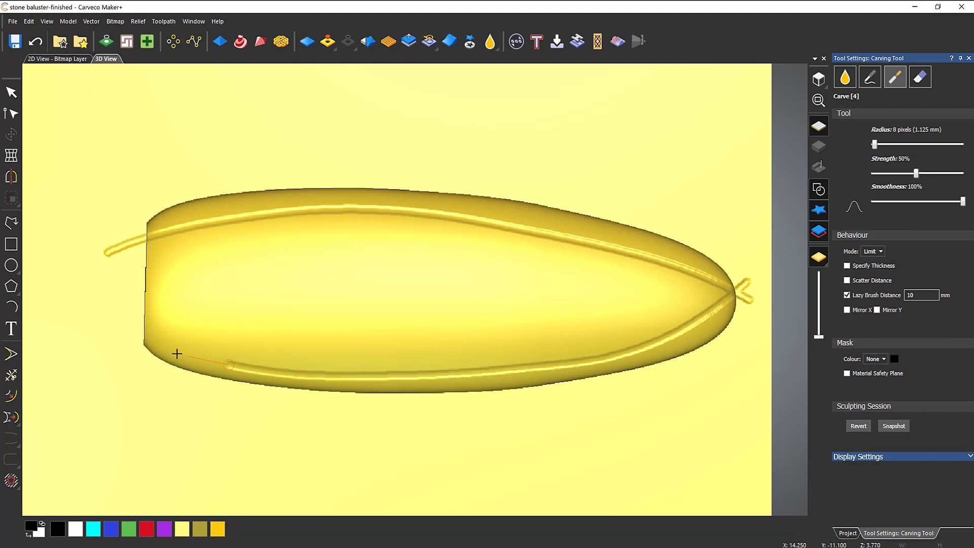
{"action": "left_click_drag", "start_coordinate": [104, 327], "coordinate": [36, 273]}
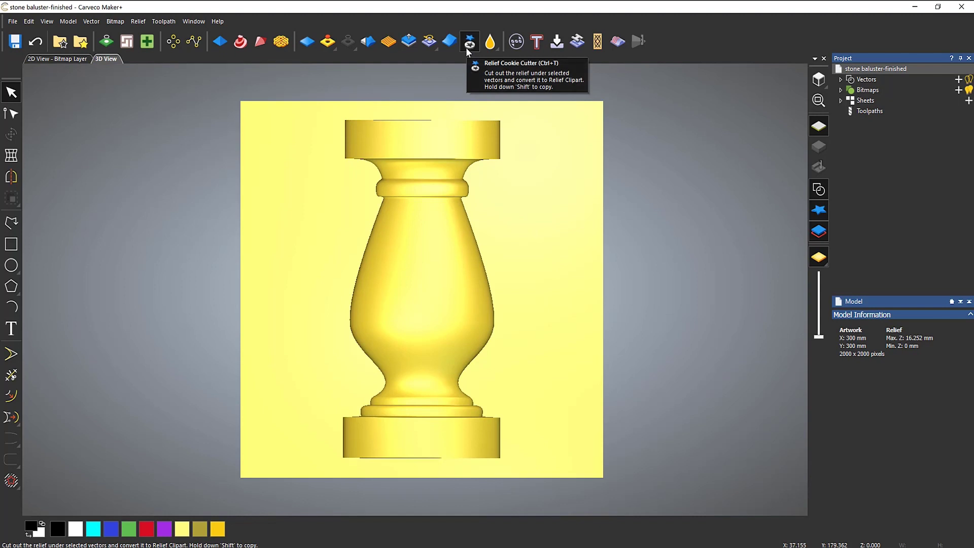
- Cookie-cut and shrink the baluster, then cut, shrink, rotate and move the cat head off-model
{"action": "left_click", "coordinate": [466, 46]}
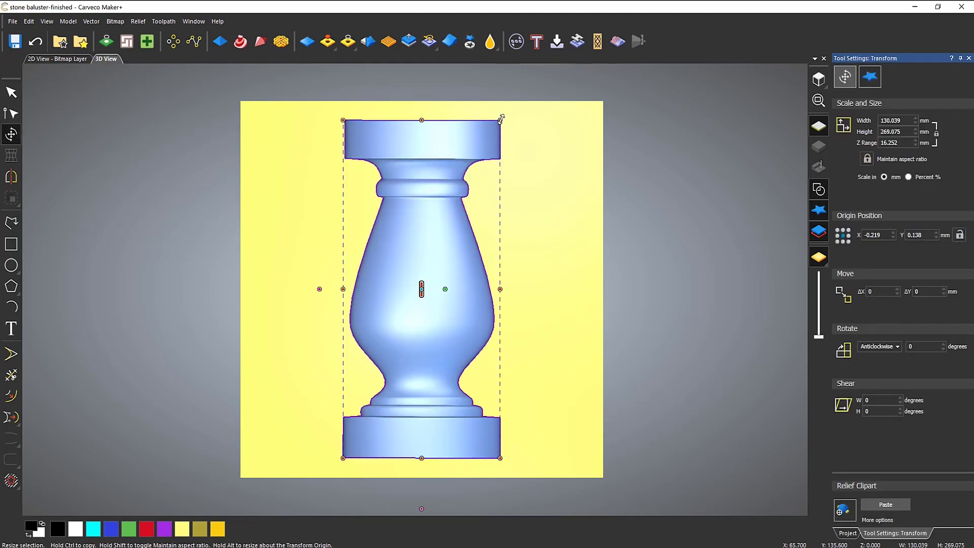
{"action": "left_click_drag", "start_coordinate": [500, 119], "coordinate": [440, 256]}
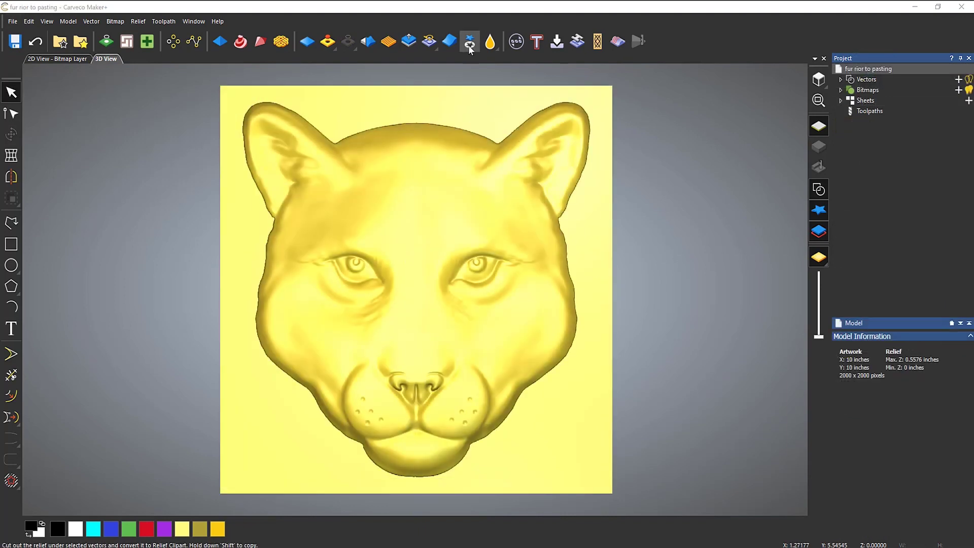
{"action": "left_click", "coordinate": [468, 45]}
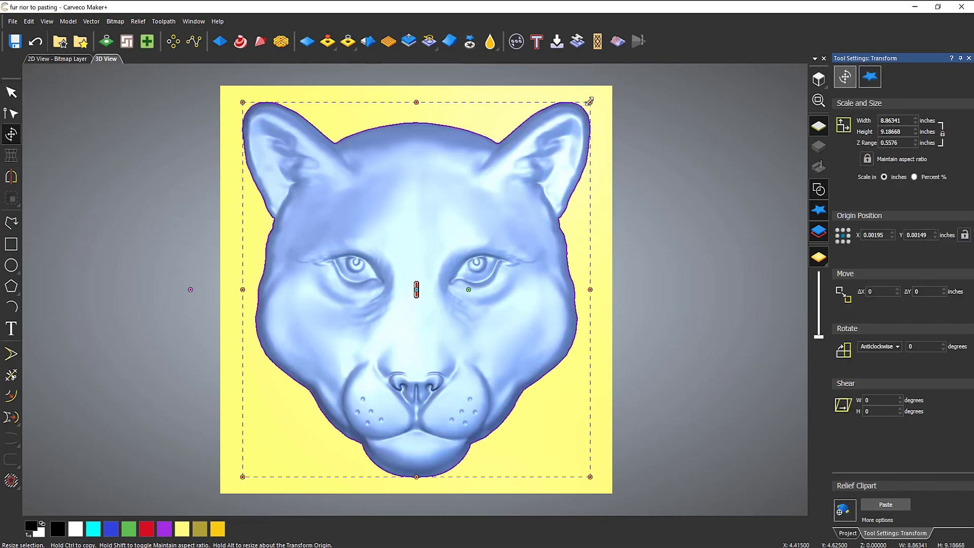
{"action": "left_click_drag", "start_coordinate": [590, 102], "coordinate": [529, 167]}
{"action": "mouse_move", "coordinate": [596, 177]}
{"action": "left_mouse_down"}
{"action": "mouse_move", "coordinate": [272, 334]}
{"action": "mouse_move", "coordinate": [565, 200]}
{"action": "left_mouse_up"}
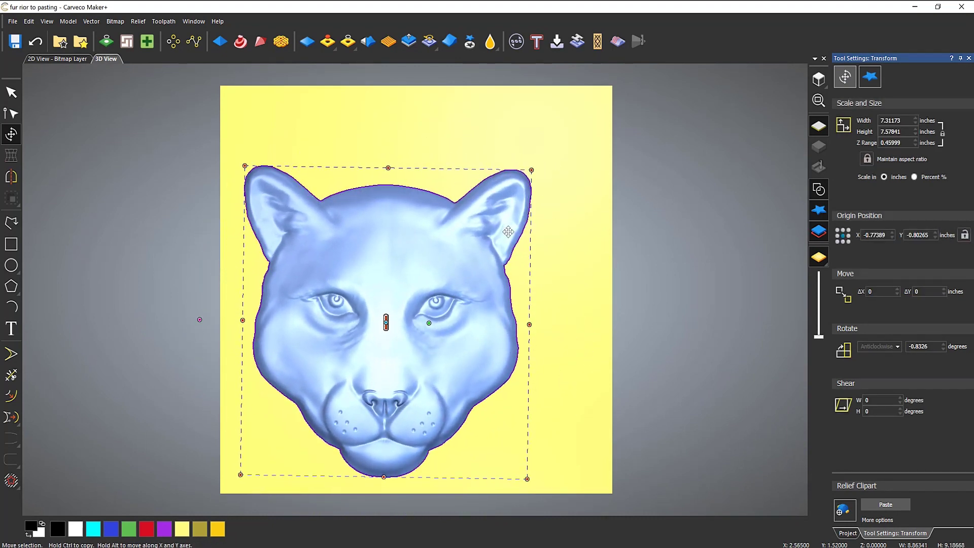
{"action": "left_click_drag", "start_coordinate": [430, 262], "coordinate": [10, 63]}
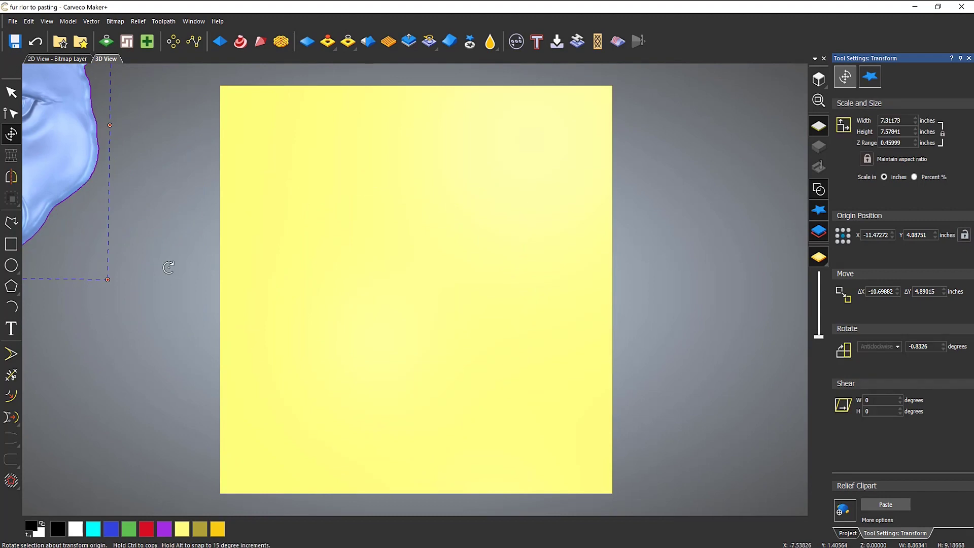
{"action": "key", "text": "Return"}
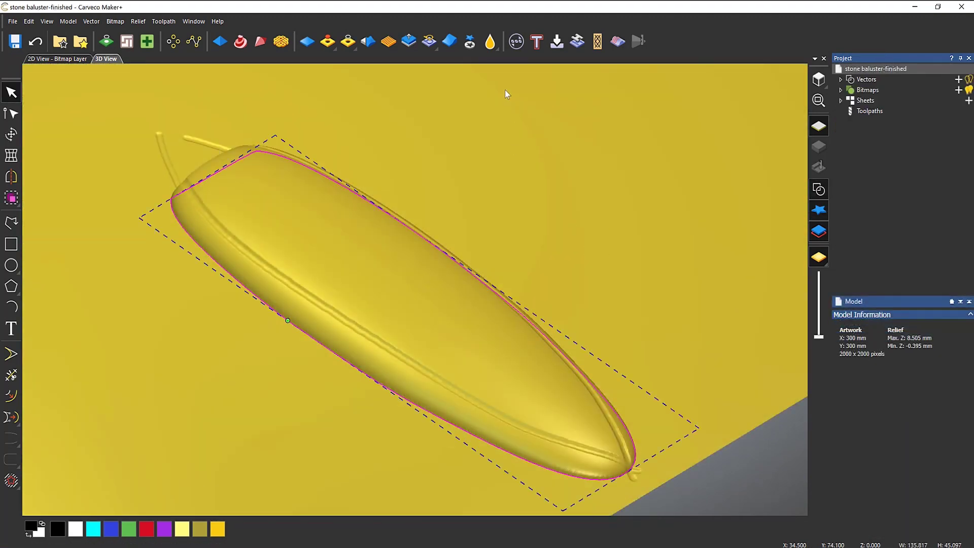
- Lift the petal off as clipart, move it up-right, and delete its leftover outline
{"action": "left_click", "coordinate": [470, 42]}
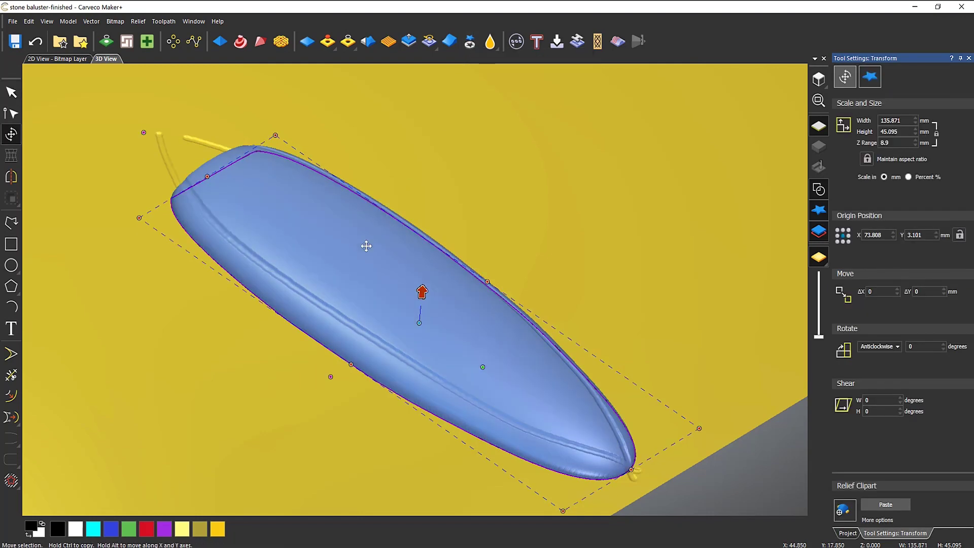
{"action": "left_click_drag", "start_coordinate": [335, 277], "coordinate": [584, 155]}
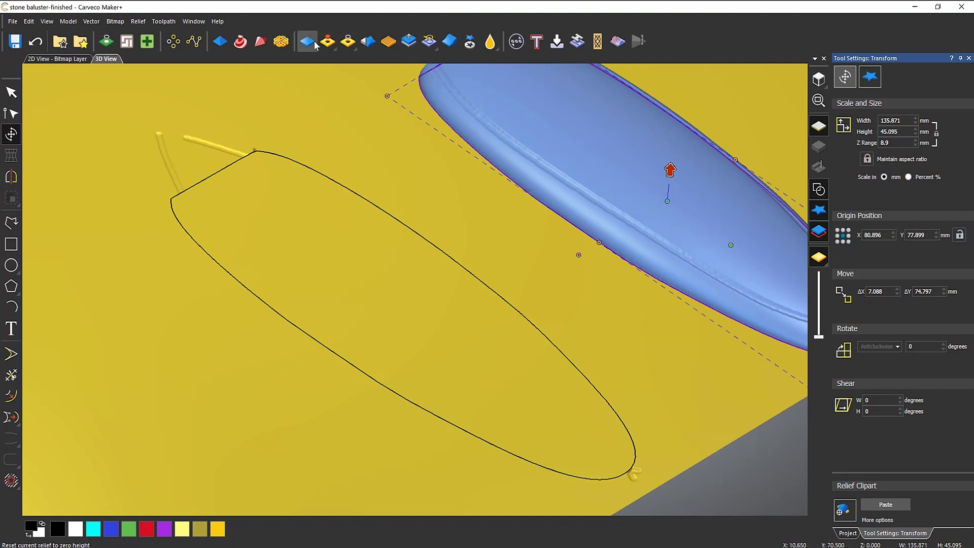
{"action": "key", "text": "Return"}
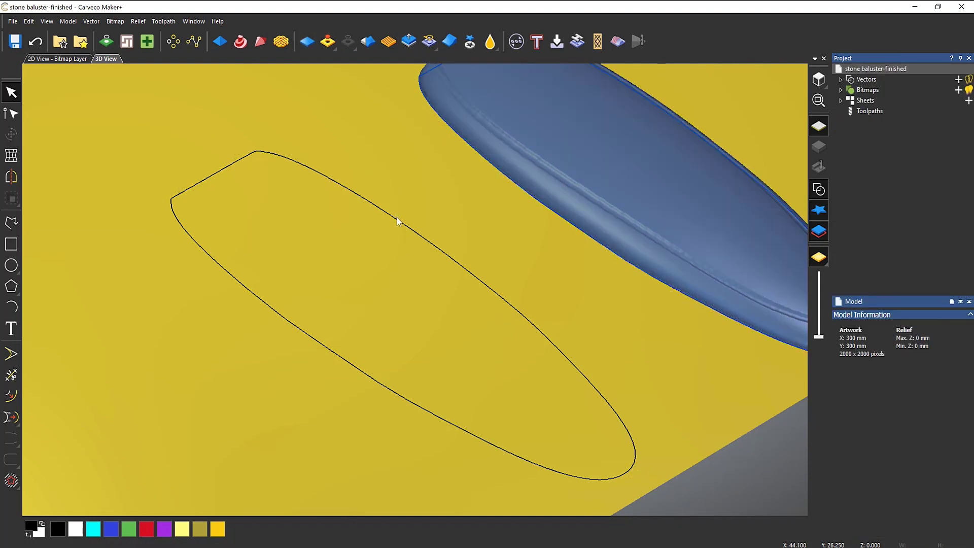
{"action": "left_click", "coordinate": [396, 218]}
{"action": "key", "text": "Delete"}
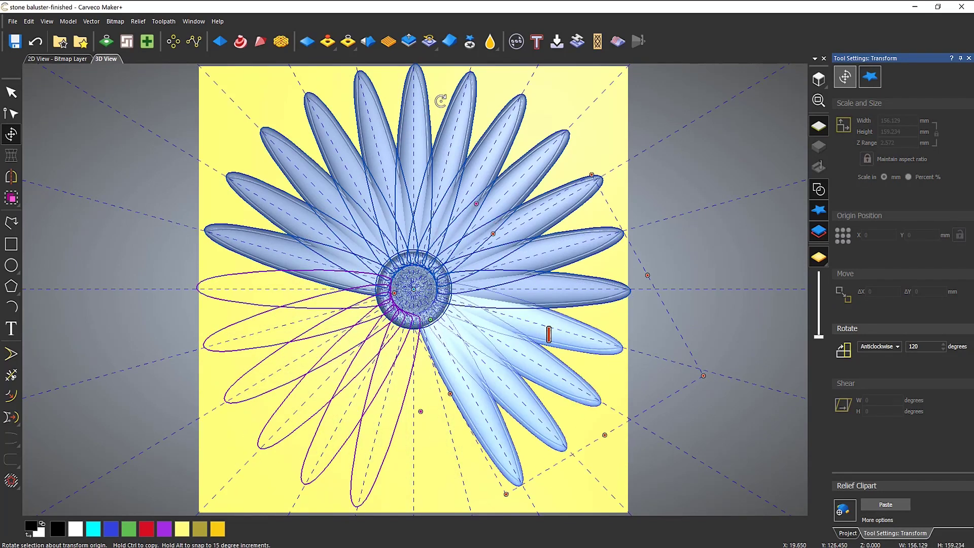
- Rotate petal copies around the flower centre to complete the daisy
{"action": "mouse_move", "coordinate": [441, 100]}
{"action": "left_mouse_down"}
{"action": "mouse_move", "coordinate": [496, 100]}
{"action": "mouse_move", "coordinate": [612, 158]}
{"action": "left_mouse_up"}
{"action": "key", "text": "Return"}
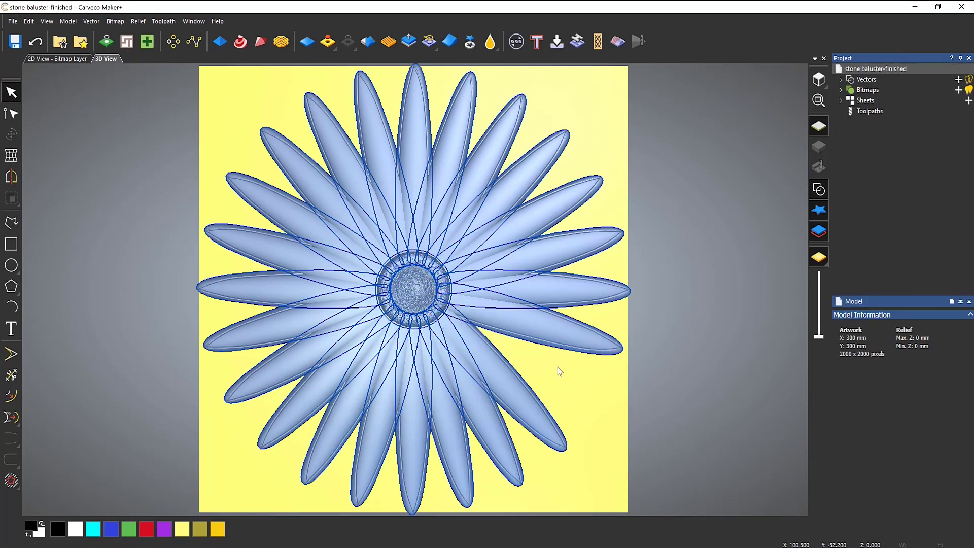
{"action": "left_click", "coordinate": [510, 395]}
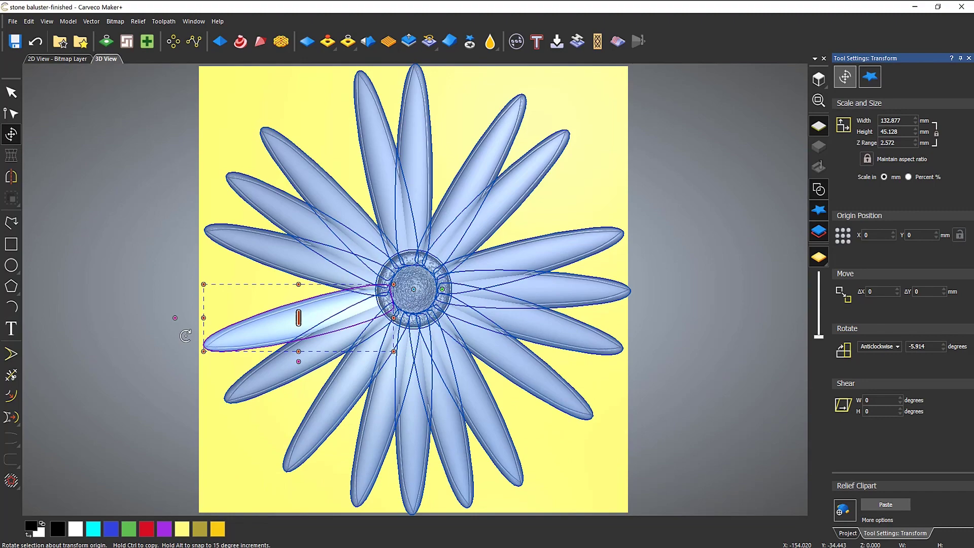
{"action": "left_click_drag", "start_coordinate": [567, 449], "coordinate": [228, 131]}
{"action": "scroll", "coordinate": [337, 198], "scroll_direction": "up", "scroll_amount": 5}
{"action": "mouse_move", "coordinate": [446, 282]}
{"action": "left_mouse_down"}
{"action": "mouse_move", "coordinate": [446, 109]}
{"action": "mouse_move", "coordinate": [539, 406]}
{"action": "left_mouse_up"}
{"action": "key", "text": "Return"}
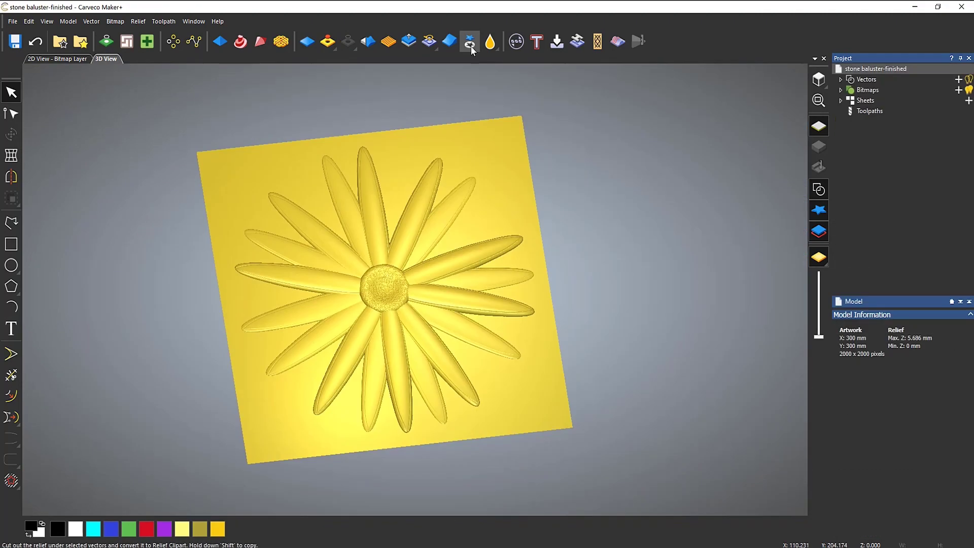
- Cookie-cut the daisy and merge resized copies above the vases into the relief
{"action": "left_click", "coordinate": [509, 299]}
{"action": "left_click_drag", "start_coordinate": [509, 299], "coordinate": [699, 237]}
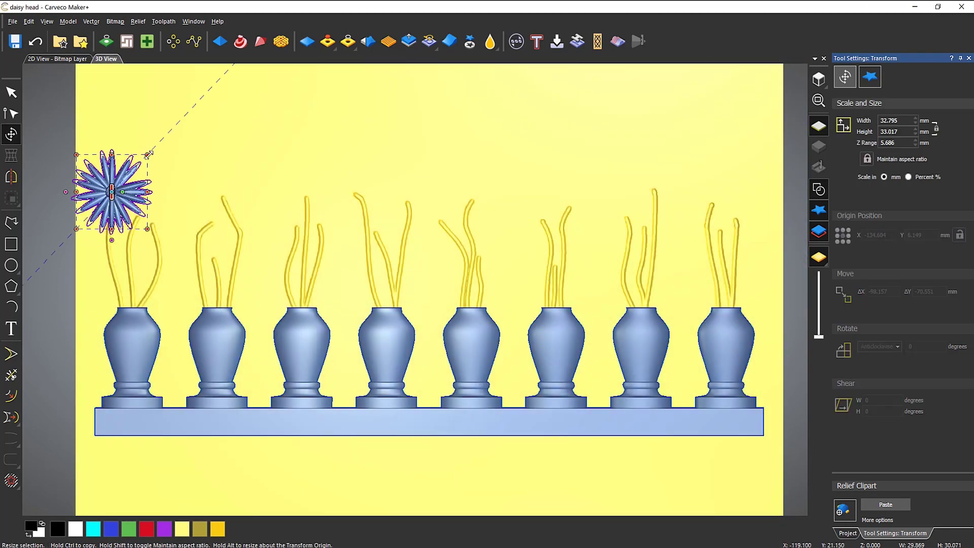
{"action": "left_click_drag", "start_coordinate": [308, 200], "coordinate": [361, 194], "text": "ctrl"}
{"action": "mouse_move", "coordinate": [361, 194]}
{"action": "left_mouse_down", "text": "ctrl"}
{"action": "mouse_move", "coordinate": [573, 204]}
{"action": "mouse_move", "coordinate": [652, 197]}
{"action": "left_mouse_up", "text": "ctrl"}
{"action": "left_click_drag", "start_coordinate": [652, 197], "coordinate": [741, 217], "text": "ctrl"}
{"action": "left_click_drag", "start_coordinate": [765, 157], "coordinate": [734, 166]}
{"action": "mouse_move", "coordinate": [708, 201]}
{"action": "left_mouse_down", "text": "ctrl"}
{"action": "mouse_move", "coordinate": [624, 220]}
{"action": "mouse_move", "coordinate": [446, 221]}
{"action": "left_mouse_up", "text": "ctrl"}
{"action": "mouse_move", "coordinate": [446, 221]}
{"action": "left_mouse_down", "text": "ctrl"}
{"action": "mouse_move", "coordinate": [406, 200]}
{"action": "mouse_move", "coordinate": [325, 226]}
{"action": "mouse_move", "coordinate": [148, 209]}
{"action": "left_mouse_up", "text": "ctrl"}
{"action": "mouse_move", "coordinate": [164, 255]}
{"action": "left_mouse_down"}
{"action": "mouse_move", "coordinate": [148, 237]}
{"action": "mouse_move", "coordinate": [218, 260]}
{"action": "mouse_move", "coordinate": [305, 232]}
{"action": "mouse_move", "coordinate": [380, 238]}
{"action": "left_mouse_up"}
{"action": "mouse_move", "coordinate": [381, 238]}
{"action": "left_mouse_down", "text": "ctrl"}
{"action": "mouse_move", "coordinate": [554, 266]}
{"action": "mouse_move", "coordinate": [642, 220]}
{"action": "mouse_move", "coordinate": [716, 228]}
{"action": "left_mouse_up", "text": "ctrl"}
{"action": "key", "text": "Return"}
- Cut out the whole vase-and-daisy assembly and centre it on the model with F9
{"action": "left_click", "coordinate": [469, 43]}
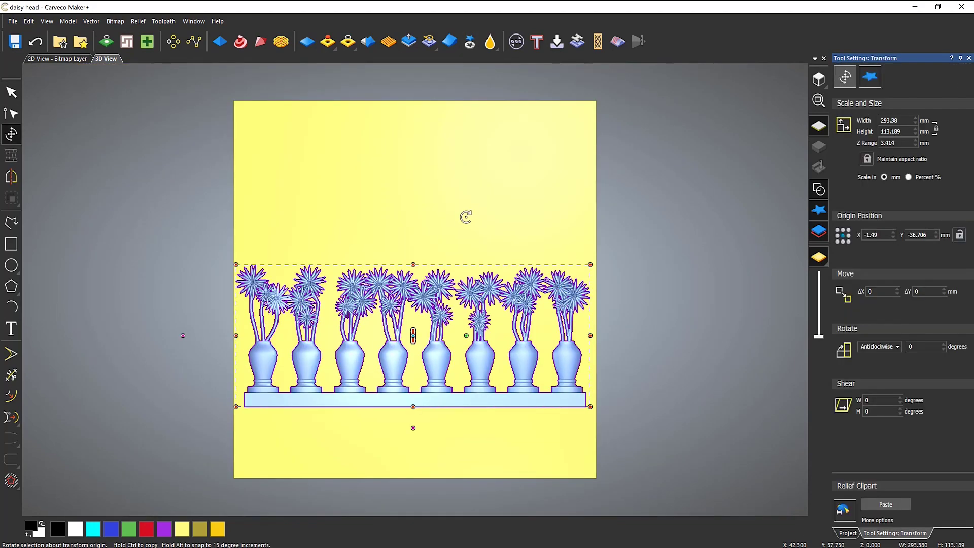
{"action": "key", "text": "F9"}
{"action": "key", "text": "Return"}
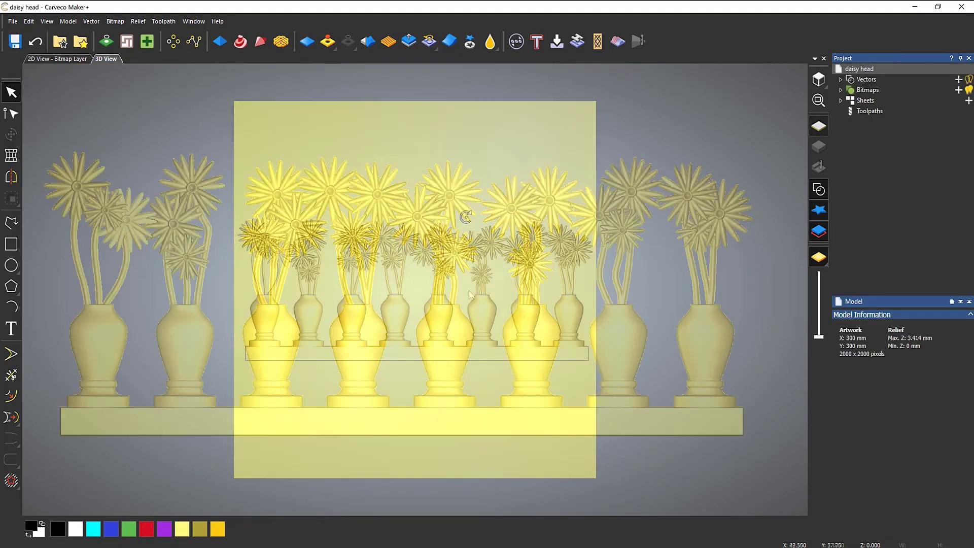